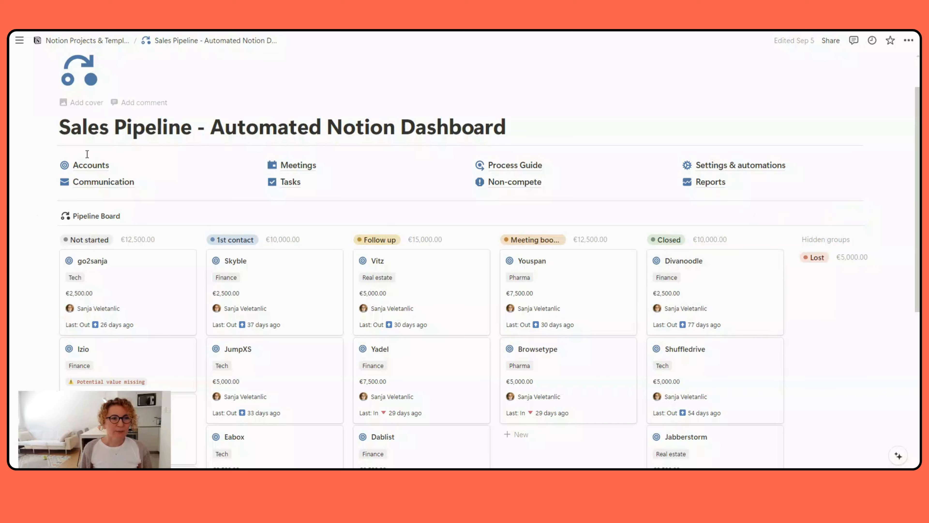
{"action": "left_click", "coordinate": [95, 168]}
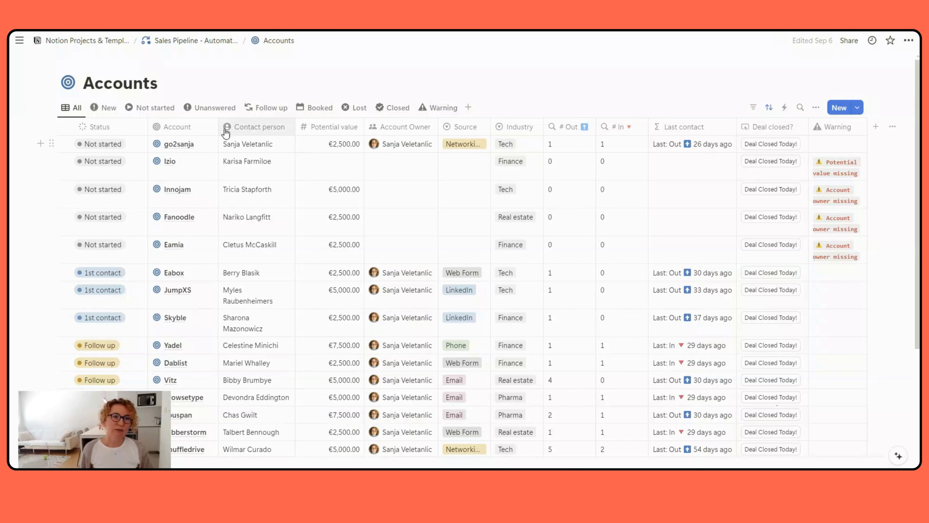
{"action": "left_click", "coordinate": [199, 146]}
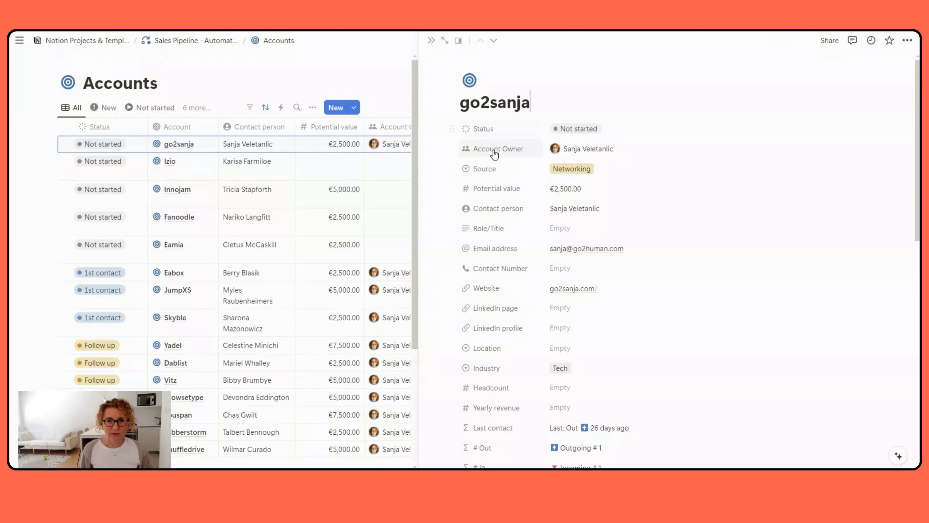
{"action": "scroll", "coordinate": [491, 162], "scroll_direction": "down", "scroll_amount": 8}
{"action": "scroll", "coordinate": [491, 166], "scroll_direction": "up", "scroll_amount": 8}
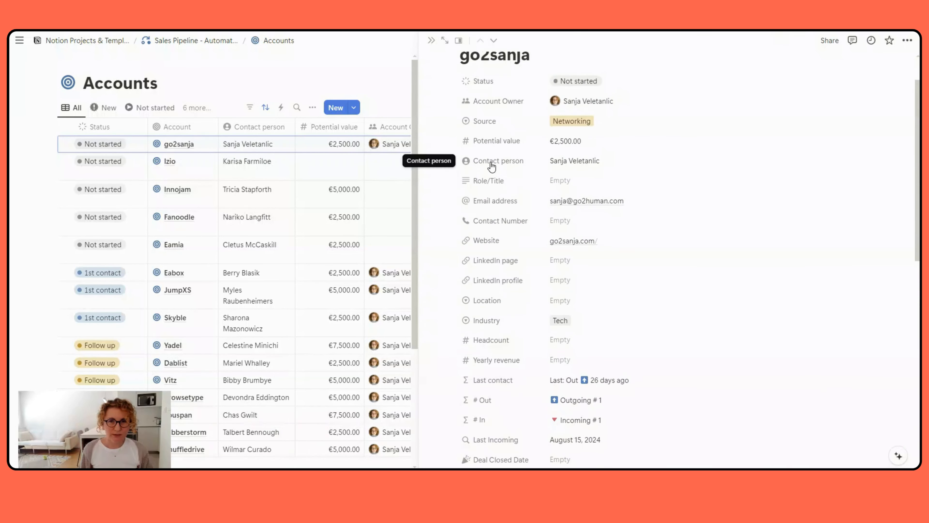
{"action": "scroll", "coordinate": [491, 167], "scroll_direction": "up", "scroll_amount": 2}
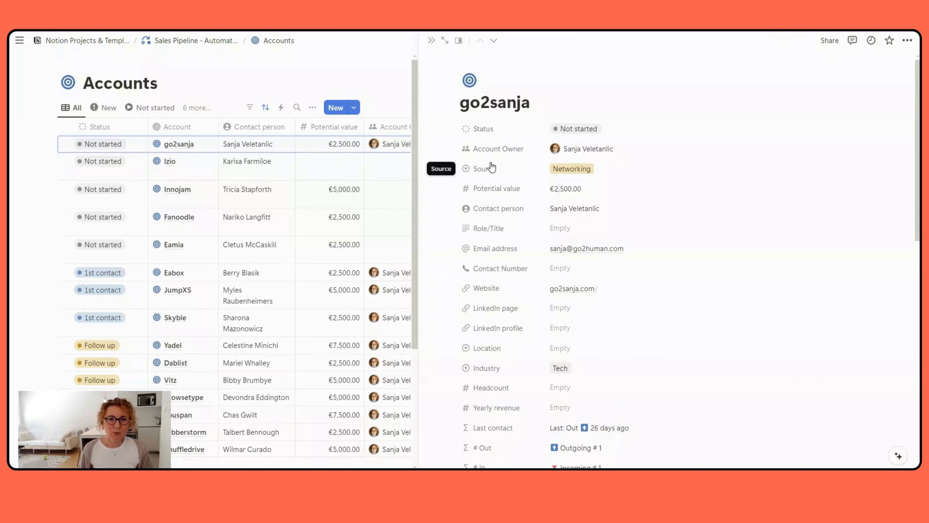
{"action": "scroll", "coordinate": [492, 167], "scroll_direction": "down", "scroll_amount": 8}
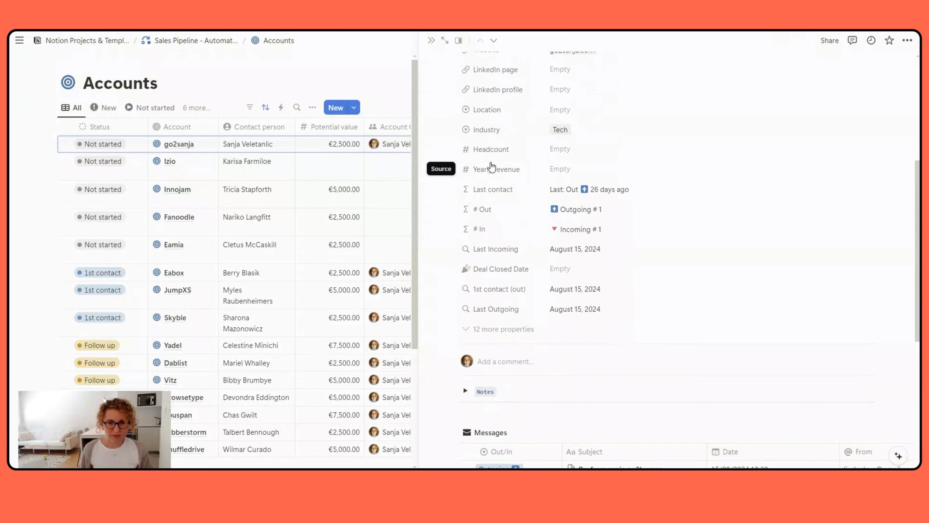
Expand the 12 hidden properties of the go2sanja record and scroll through them
{"action": "left_click", "coordinate": [498, 330]}
{"action": "scroll", "coordinate": [506, 257], "scroll_direction": "down", "scroll_amount": 6}
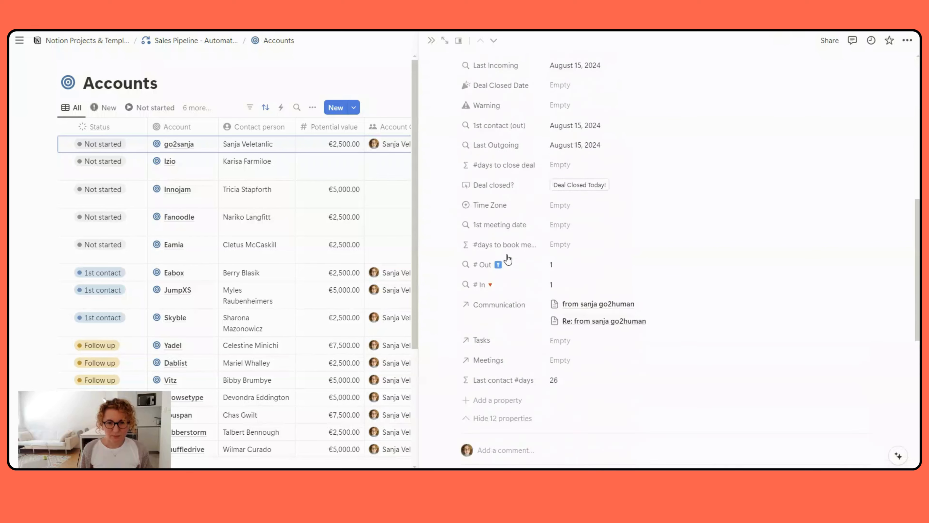
{"action": "scroll", "coordinate": [508, 271], "scroll_direction": "up", "scroll_amount": 3}
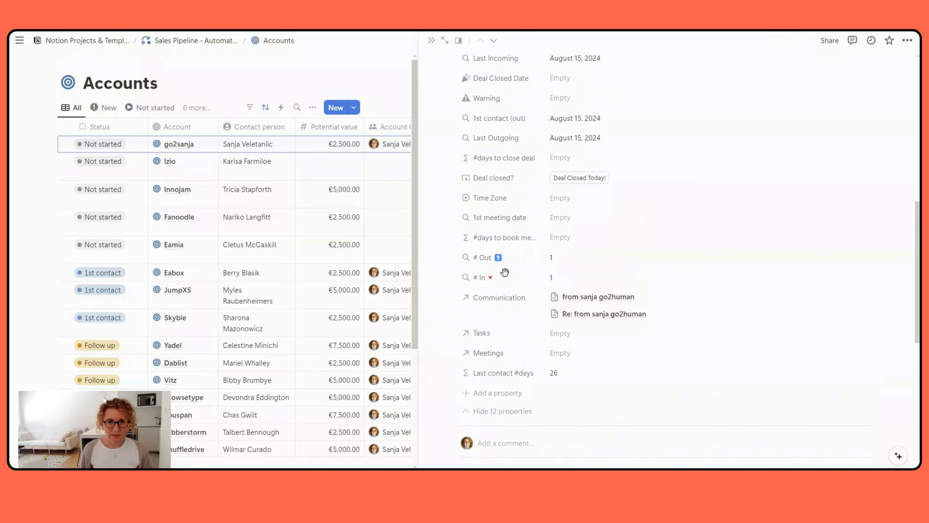
{"action": "scroll", "coordinate": [505, 269], "scroll_direction": "down", "scroll_amount": 5}
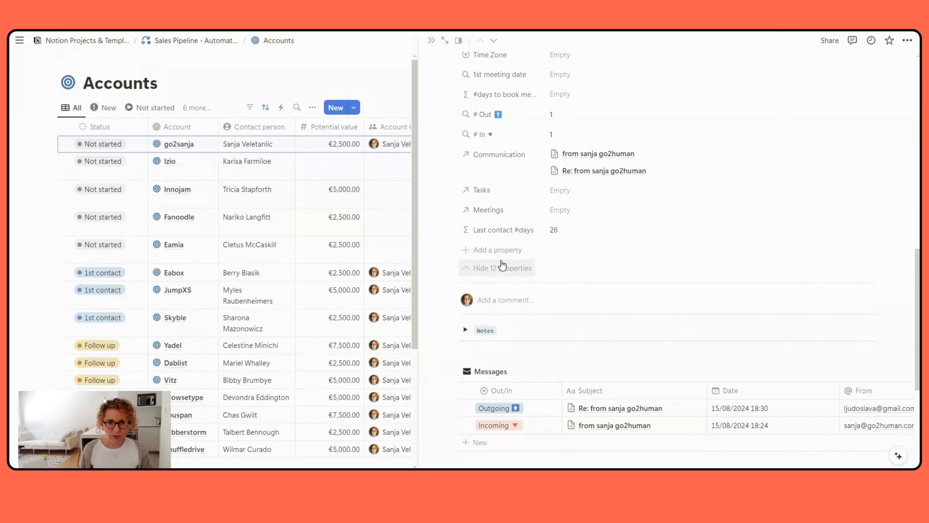
{"action": "scroll", "coordinate": [502, 266], "scroll_direction": "up", "scroll_amount": 3}
{"action": "scroll", "coordinate": [502, 266], "scroll_direction": "up", "scroll_amount": 3}
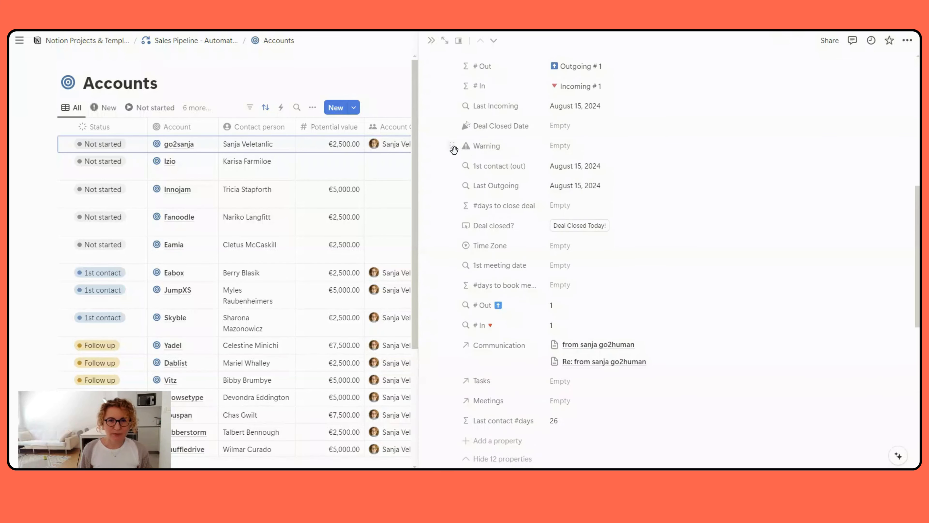
Set the Warning property's visibility to Always show and move it to the top of the property list
{"action": "left_click", "coordinate": [452, 146]}
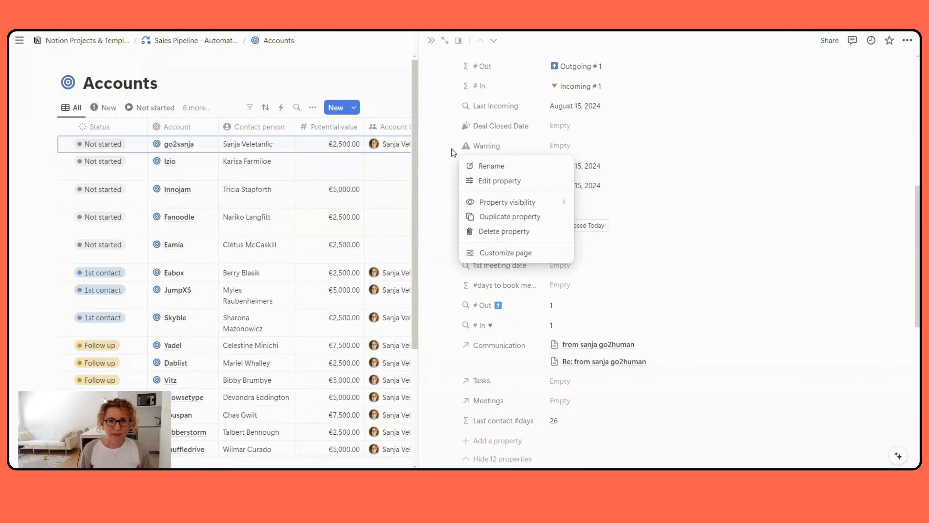
{"action": "mouse_move", "coordinate": [494, 203]}
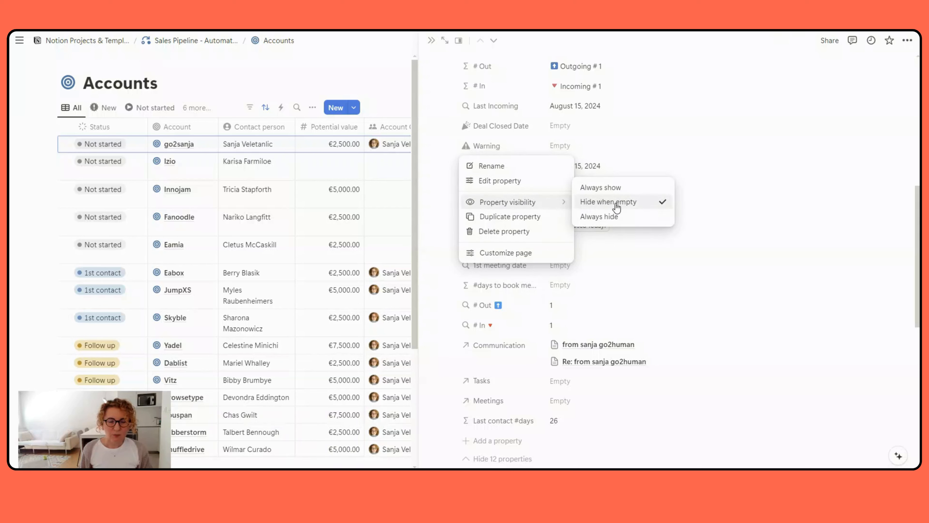
{"action": "left_click", "coordinate": [617, 191]}
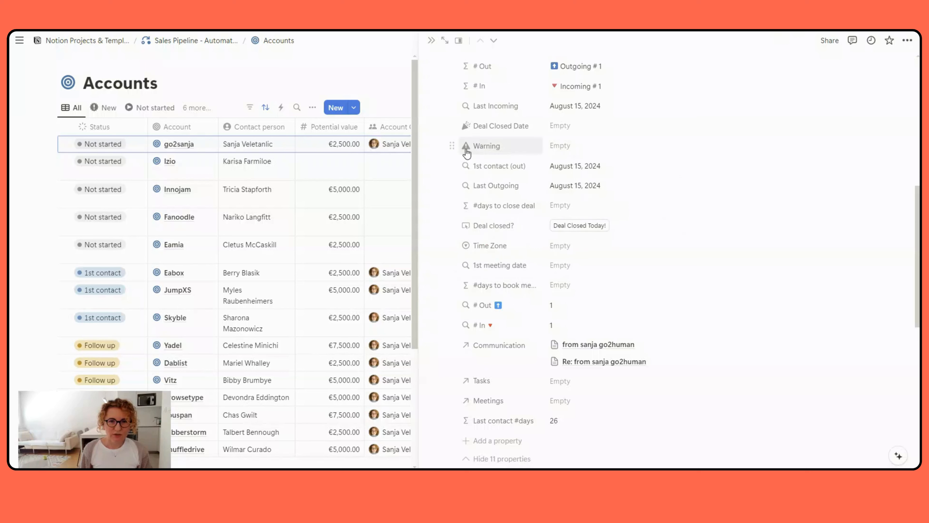
{"action": "left_click_drag", "start_coordinate": [450, 142], "coordinate": [464, 33]}
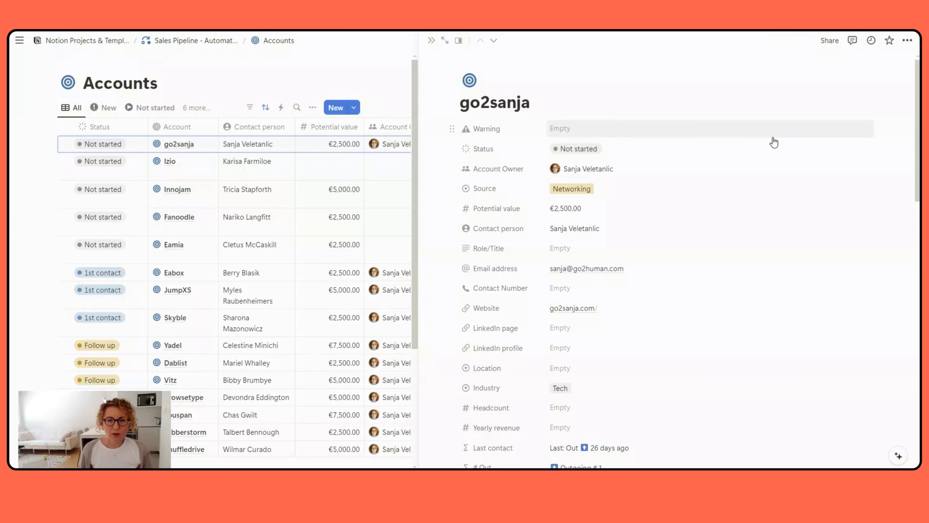
Clear the go2sanja potential value and set it to 5000
{"action": "left_click", "coordinate": [573, 212]}
{"action": "left_click_drag", "start_coordinate": [587, 208], "coordinate": [540, 208]}
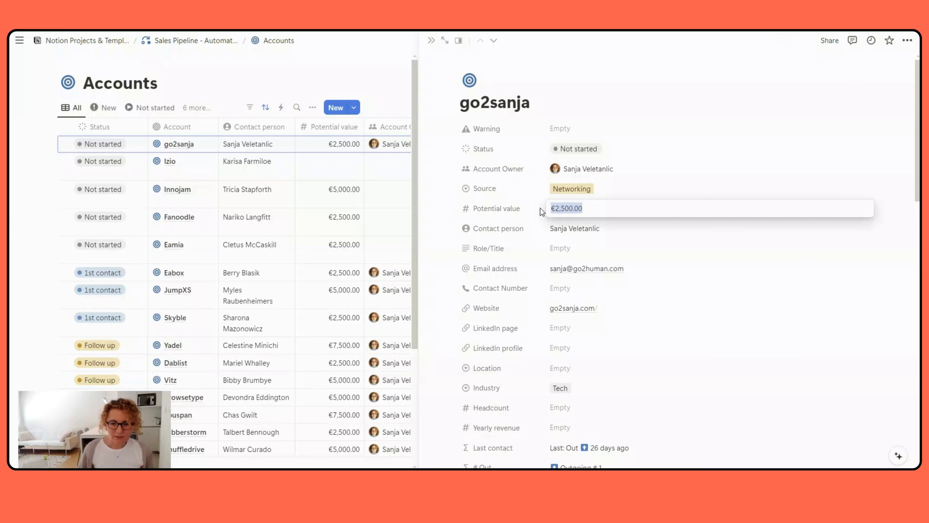
{"action": "key", "text": "BackSpace"}
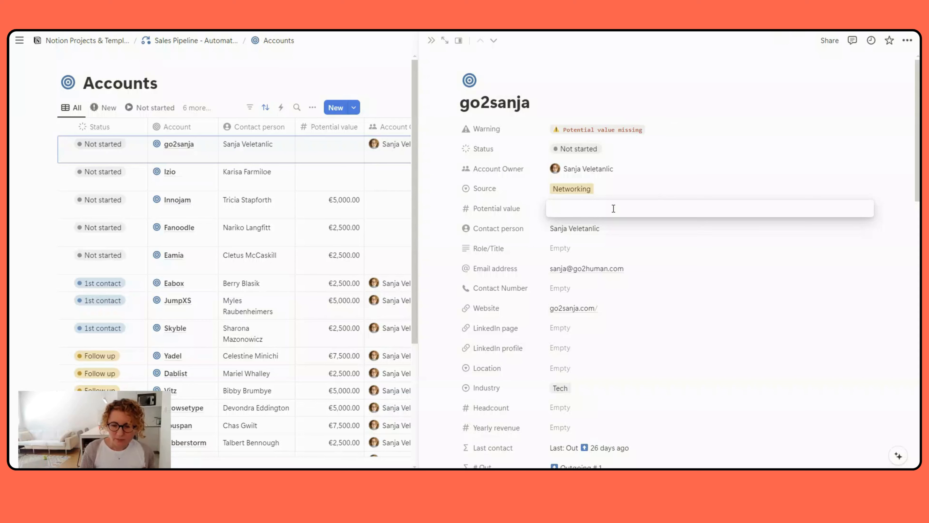
{"action": "type", "text": "5000"}
{"action": "key", "text": "Return"}
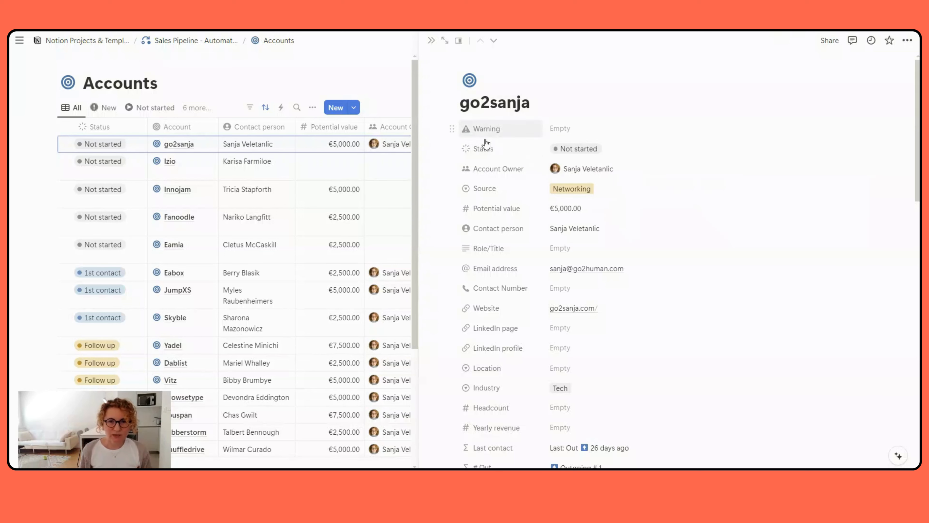
Open the Warning property's formula editor to examine the formula, then close it
{"action": "left_click", "coordinate": [454, 130]}
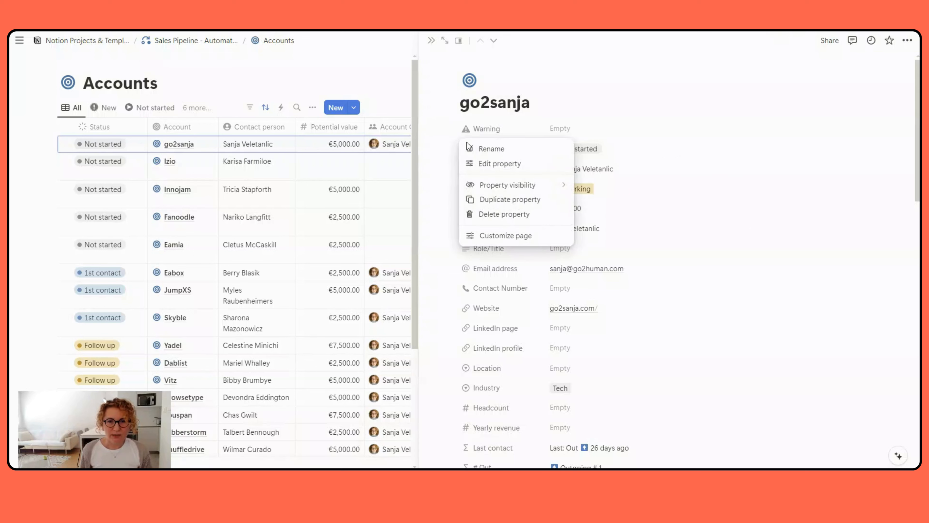
{"action": "left_click", "coordinate": [474, 165]}
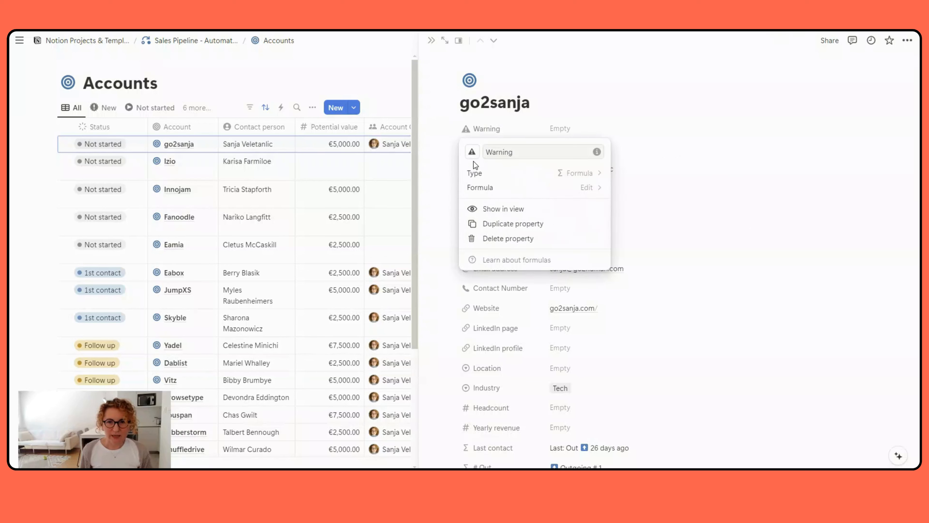
{"action": "left_click", "coordinate": [501, 188]}
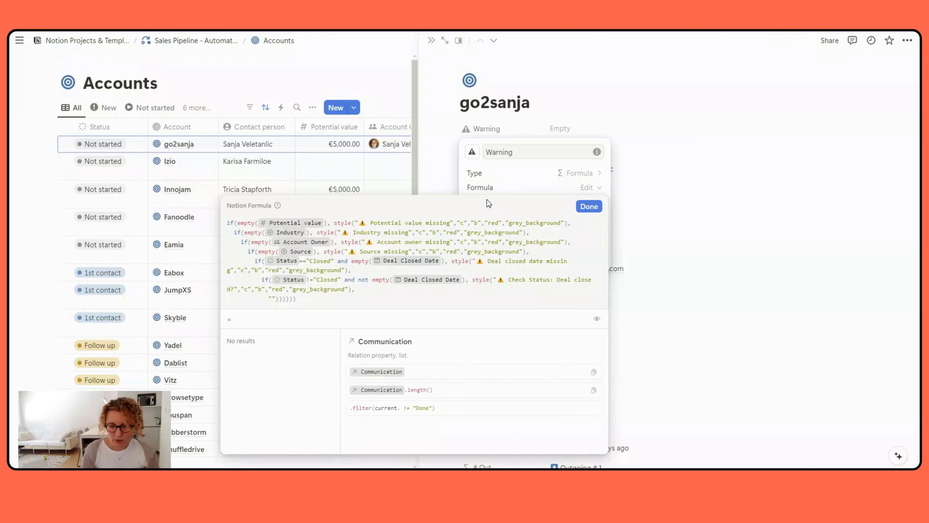
{"action": "key", "text": "ctrl+plus"}
{"action": "key", "text": "ctrl+plus"}
{"action": "key", "text": "ctrl+plus"}
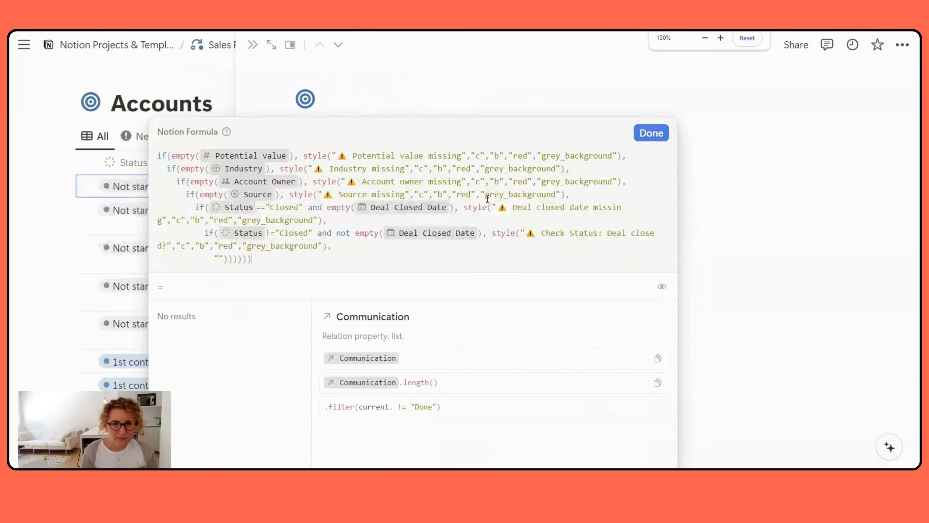
{"action": "key", "text": "ctrl+plus"}
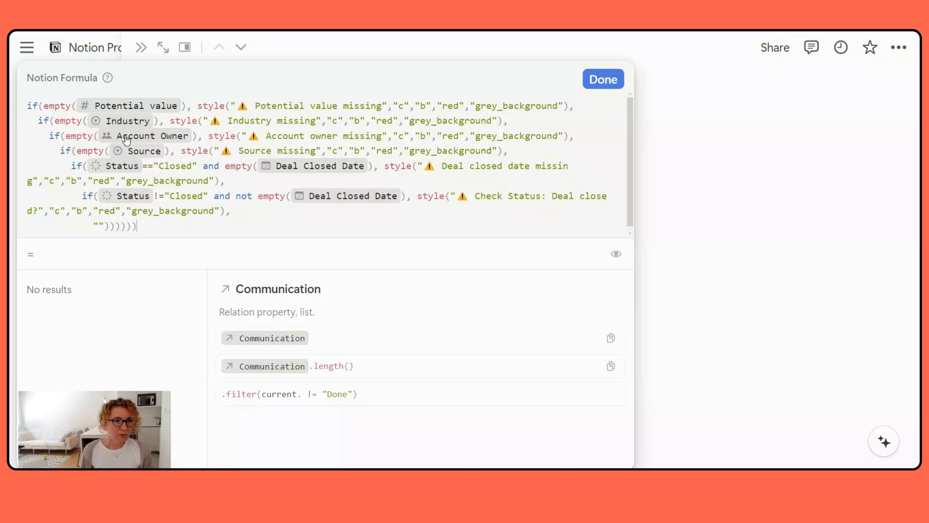
{"action": "left_click", "coordinate": [604, 82]}
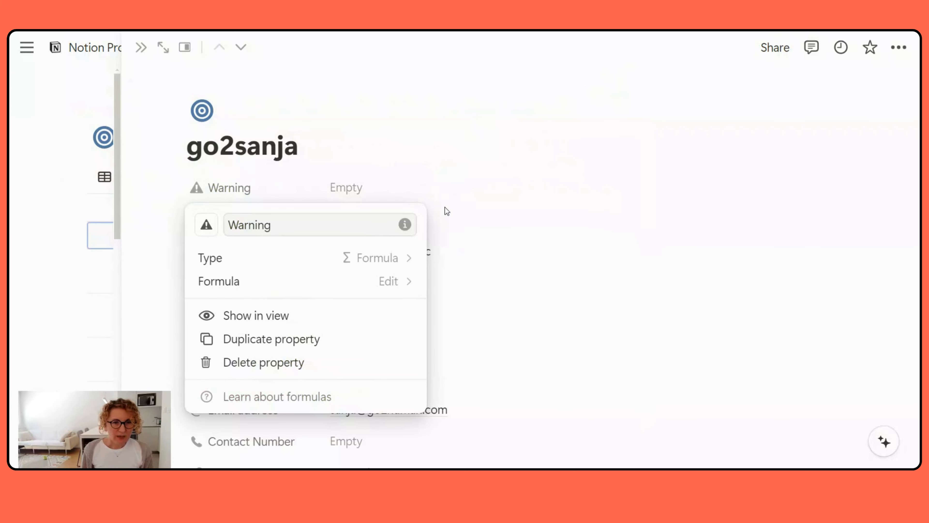
{"action": "left_click", "coordinate": [306, 150]}
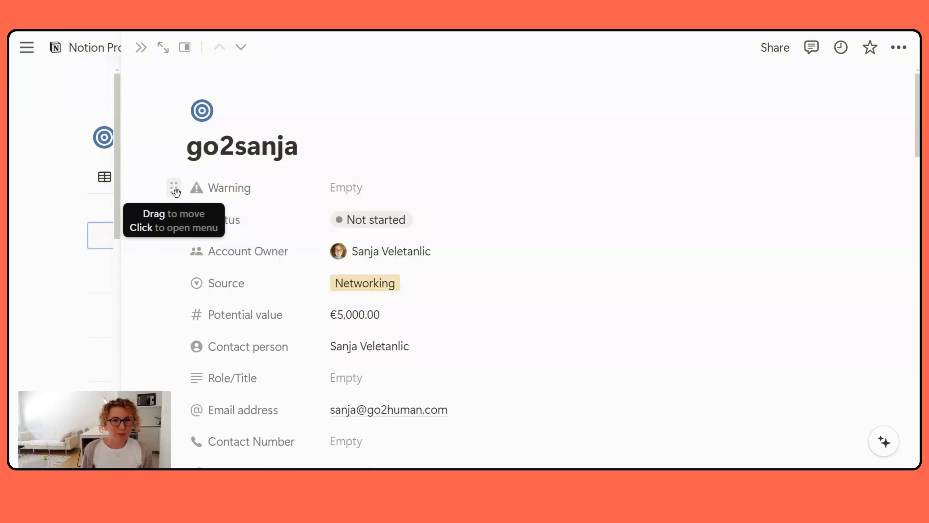
Reopen the Warning formula and highlight the "Potential value missing" message text before closing the editor
{"action": "left_click", "coordinate": [176, 193]}
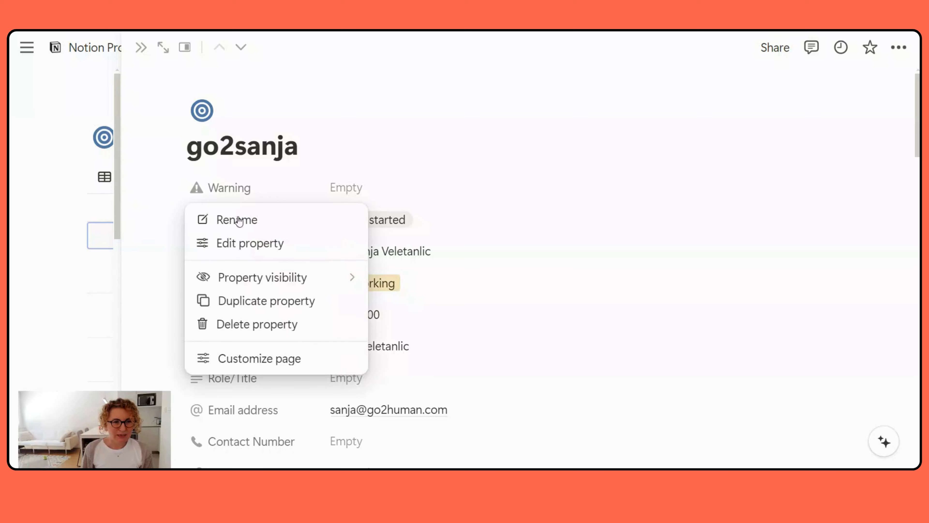
{"action": "left_click", "coordinate": [234, 243]}
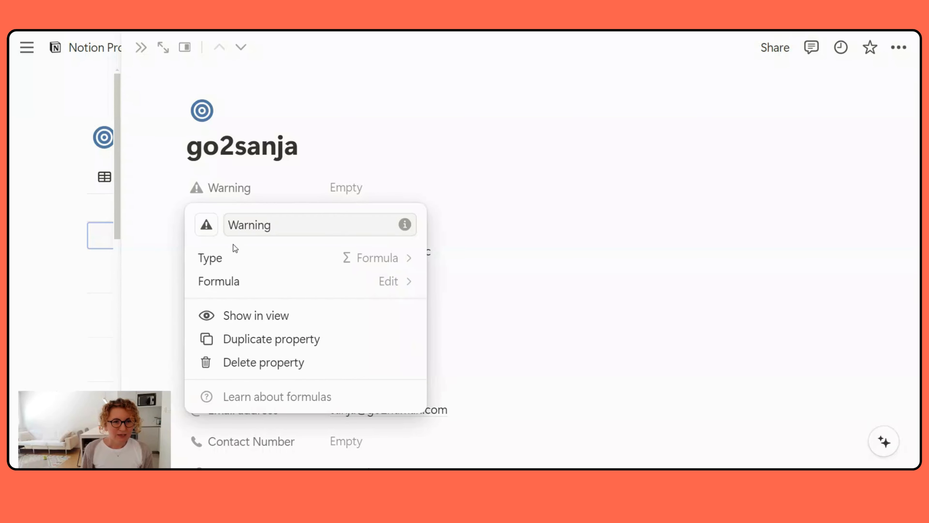
{"action": "left_click", "coordinate": [222, 281]}
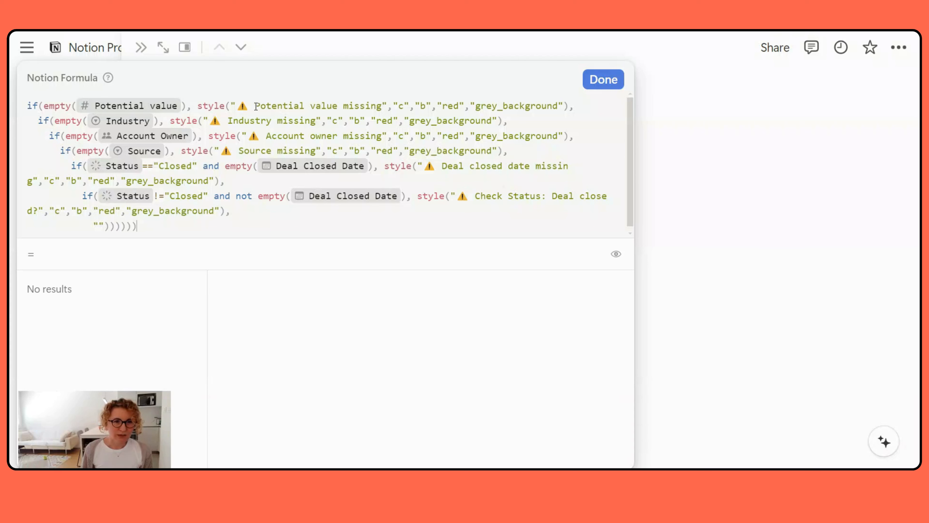
{"action": "left_click_drag", "start_coordinate": [256, 106], "coordinate": [382, 107]}
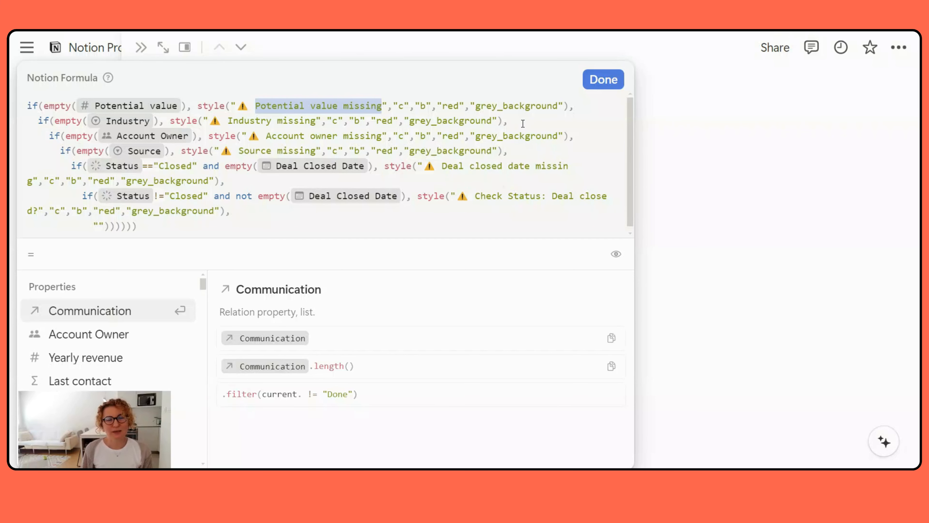
{"action": "left_click", "coordinate": [600, 81]}
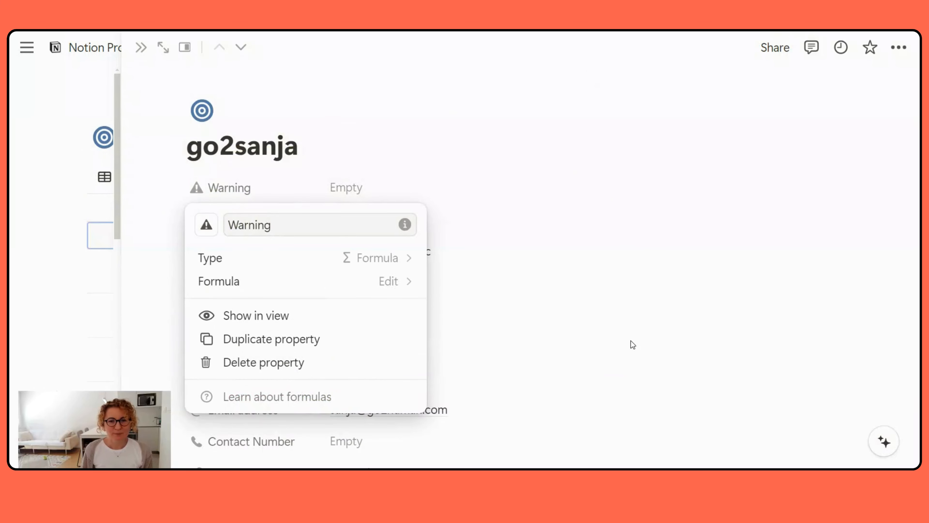